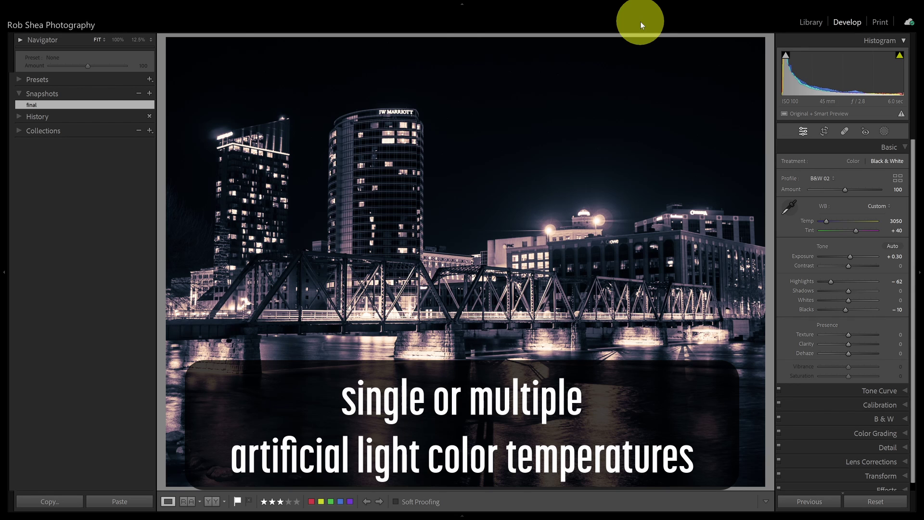
Compare the photo with its original, then preview profiles and keep the B&W 02 profile.
key("backslash")
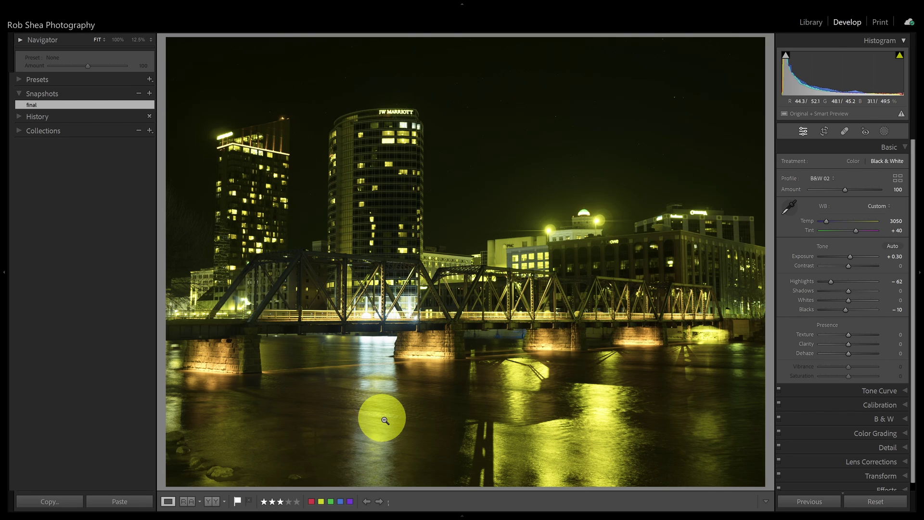
key("backslash")
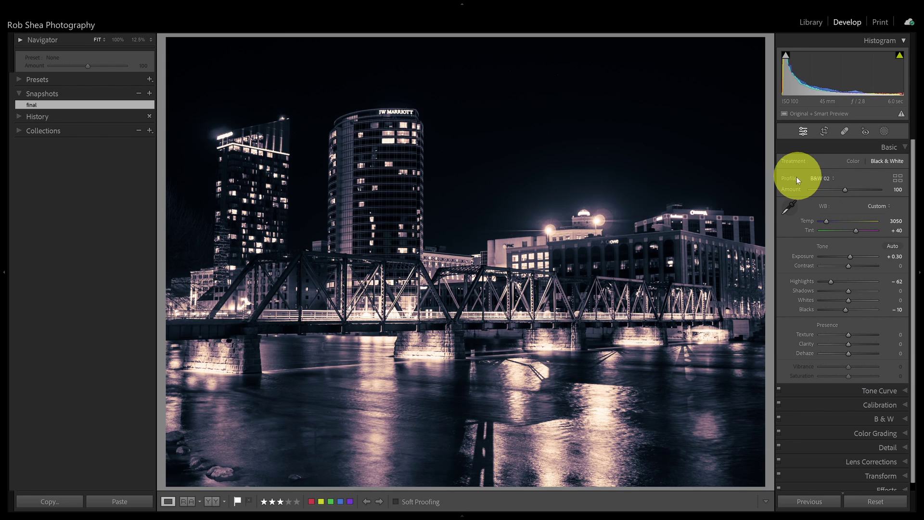
left_click(898, 178)
left_click(892, 208)
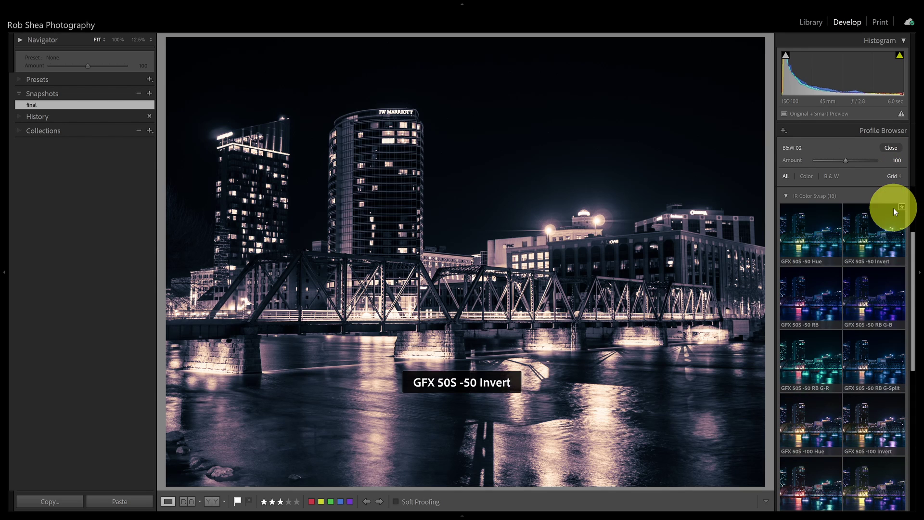
left_click(830, 197)
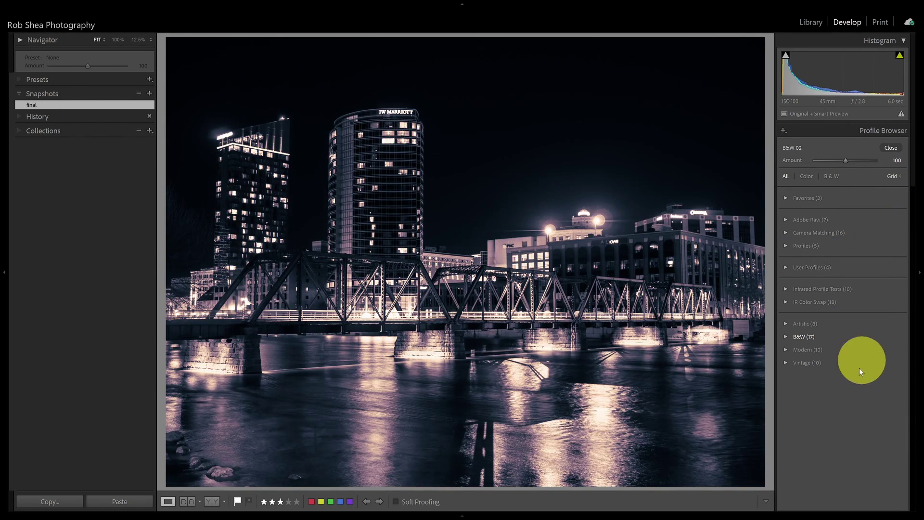
left_click(805, 337)
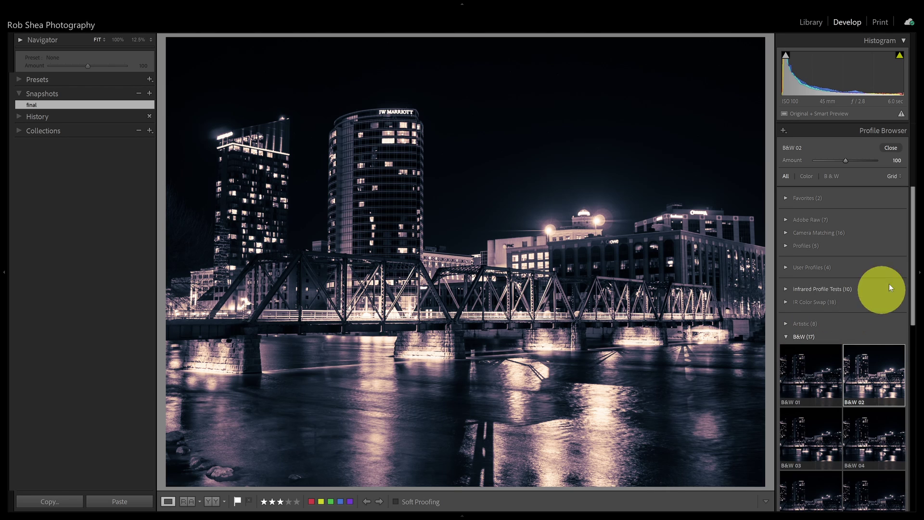
left_click_drag(912, 250, 912, 313)
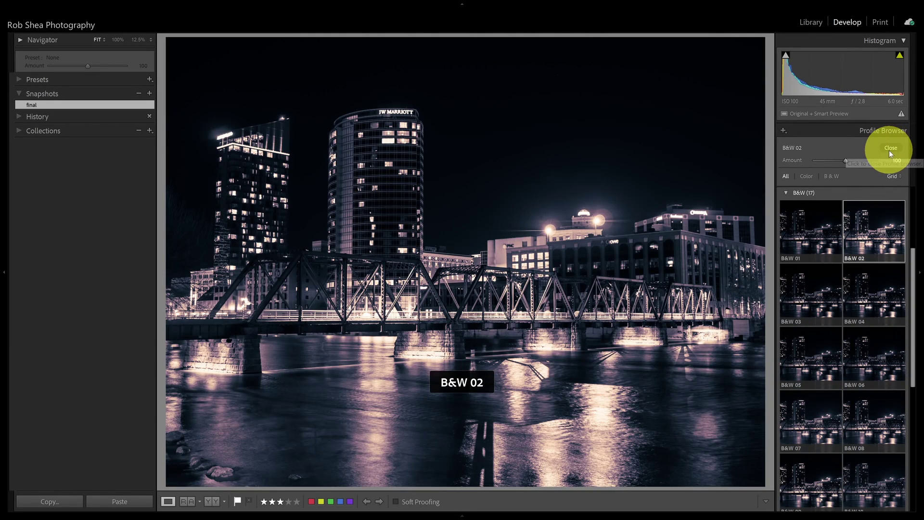
left_click(890, 148)
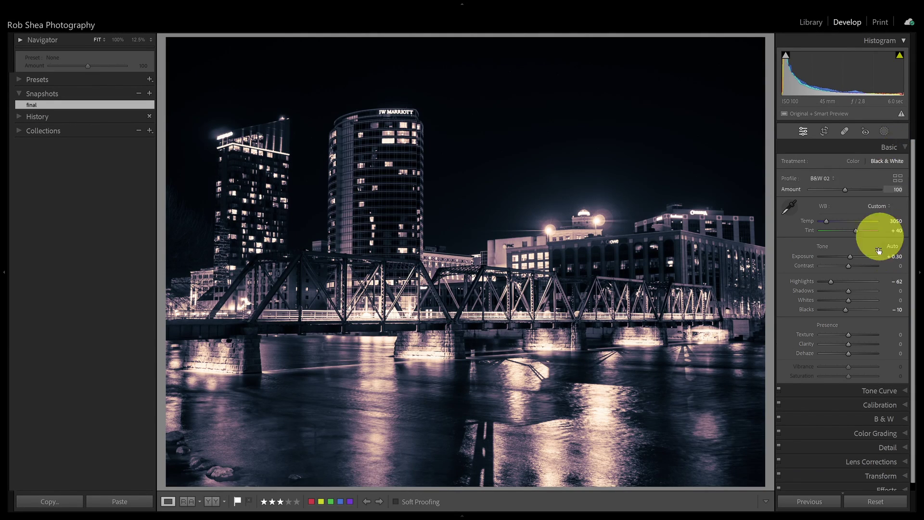
Collapse Basic and show Color Grading with separate shadow, midtone and highlight wheels.
left_click(895, 150)
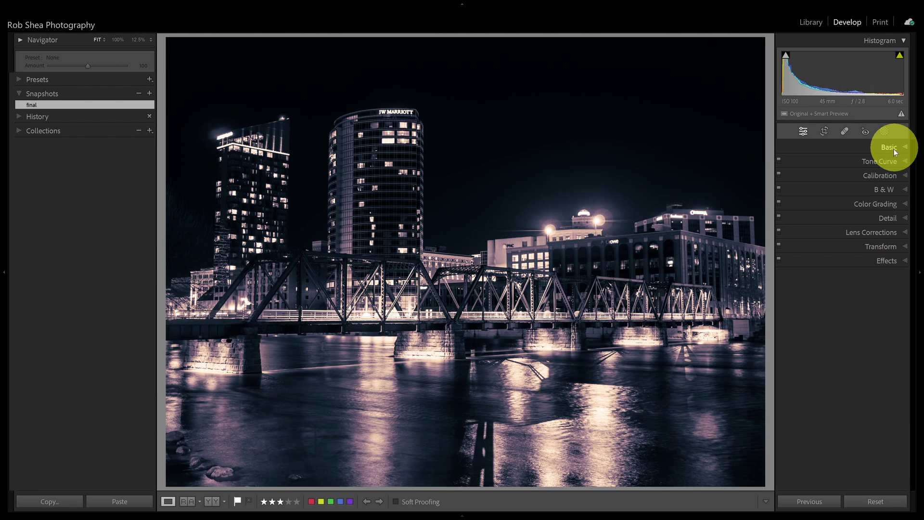
left_click(880, 207)
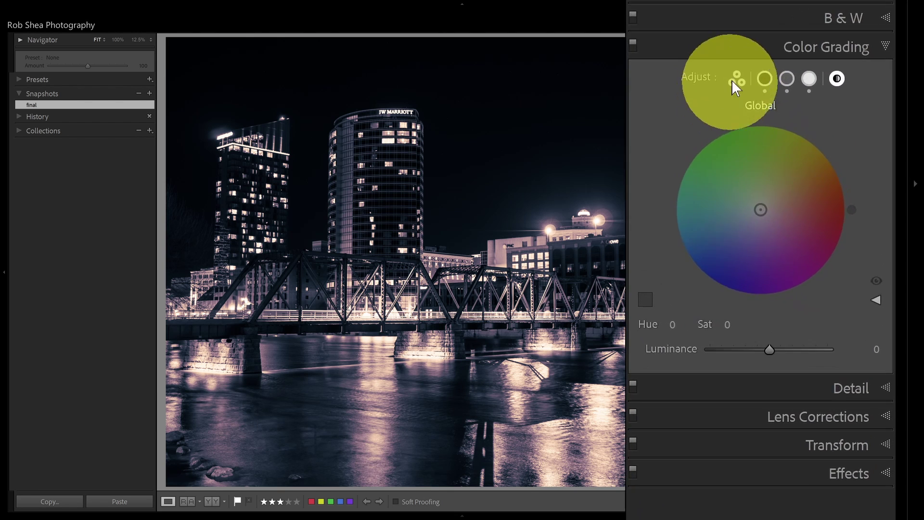
left_click(735, 80)
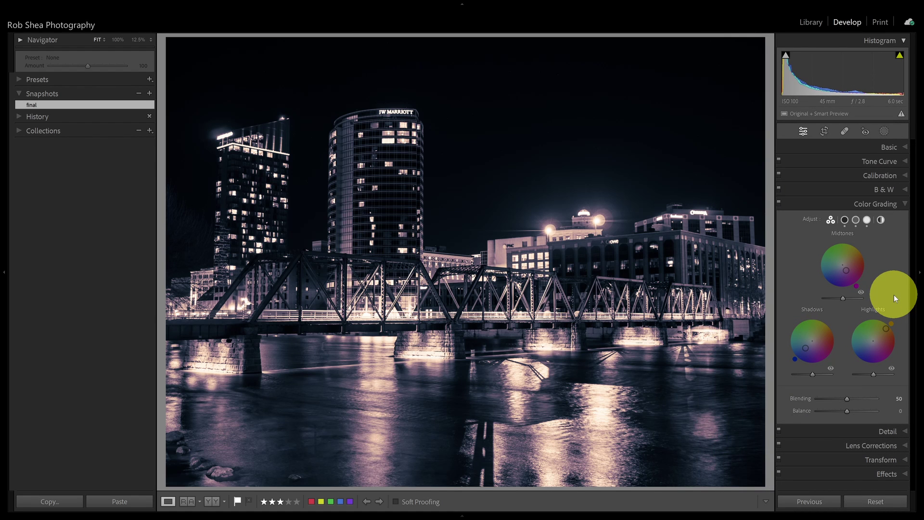
Collapse Color Grading, advance to the waterfront building photo and compare it with its original.
left_click(890, 204)
key("Right")
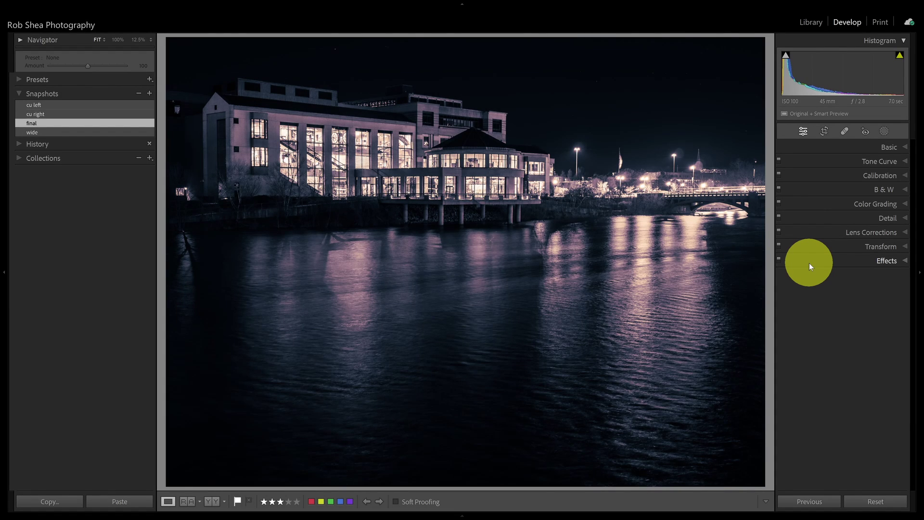
key("backslash")
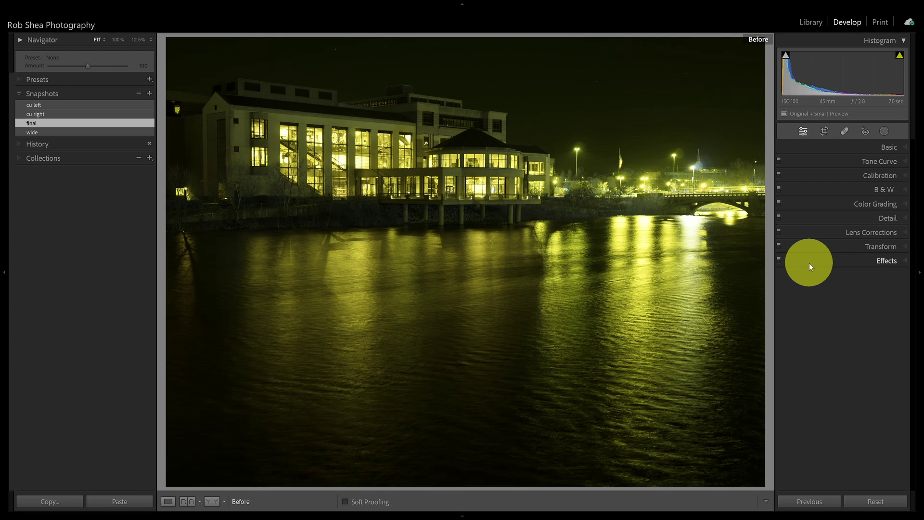
key("backslash")
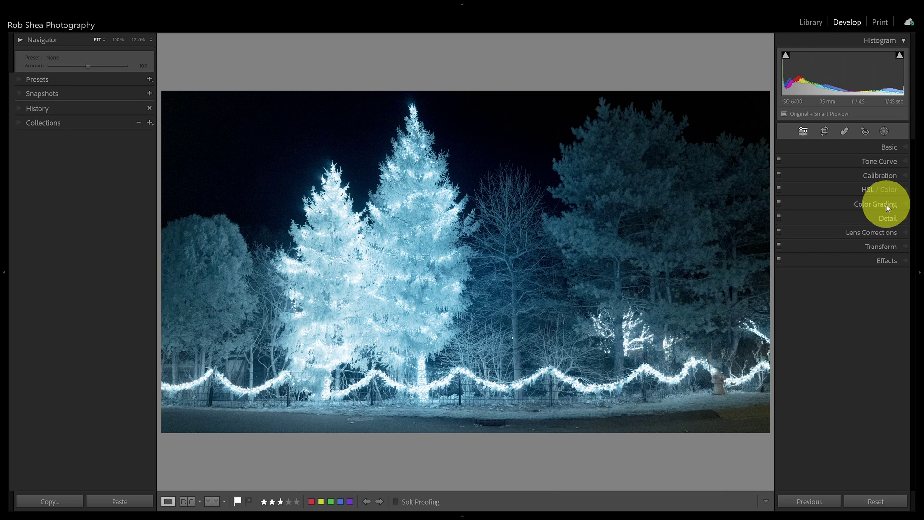
Expand Basic and set white balance by sampling the lit tree with the White Balance Selector.
left_click(894, 149)
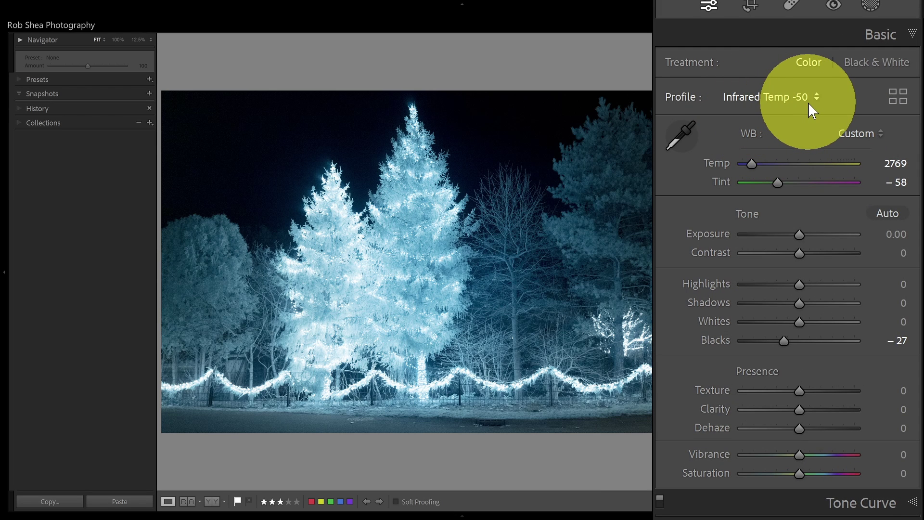
left_click(681, 135)
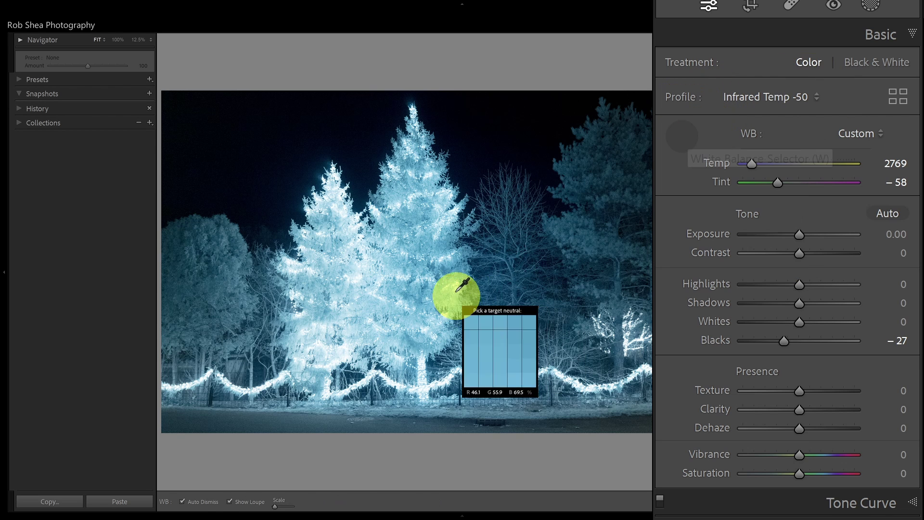
left_click(422, 279)
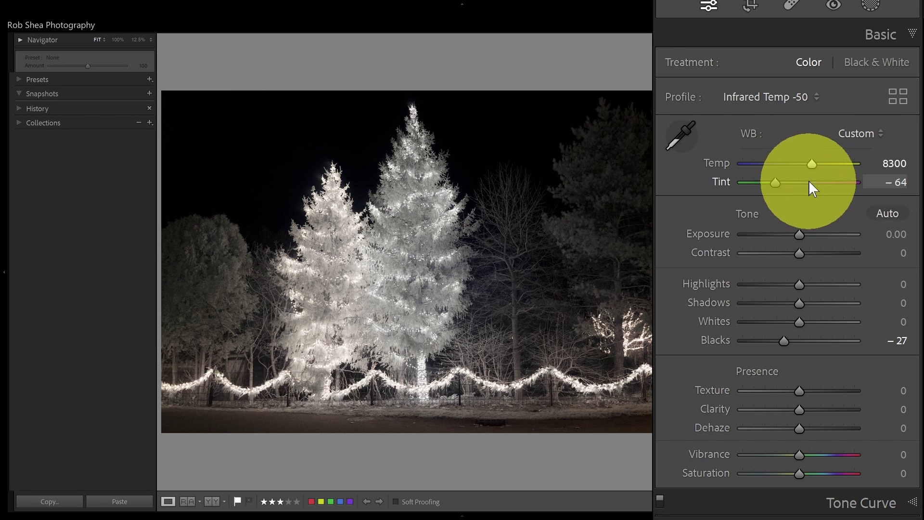
Drag Temp cooler, then back warmer toward neutral white to compare looks.
left_click(812, 164)
left_click_drag(812, 163, 751, 172)
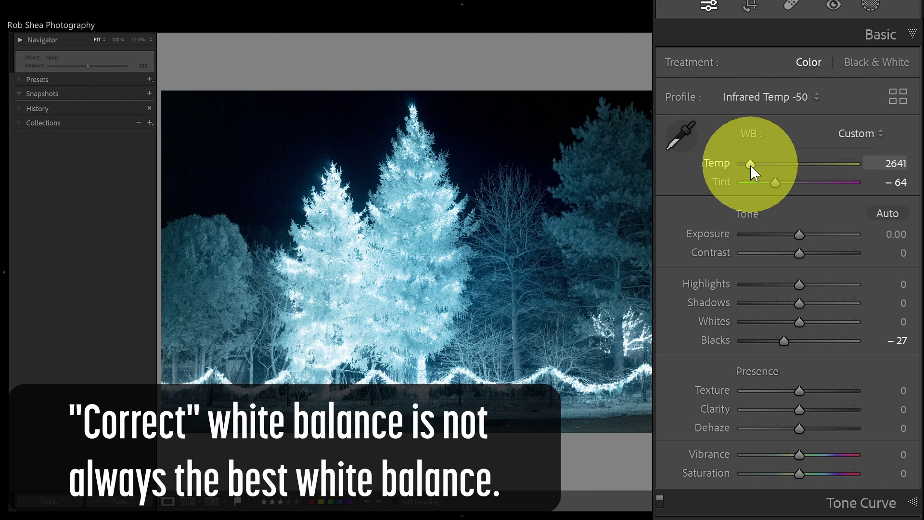
mouse_move(750, 165)
left_mouse_down()
mouse_move(793, 184)
mouse_move(848, 186)
mouse_move(750, 194)
left_mouse_up()
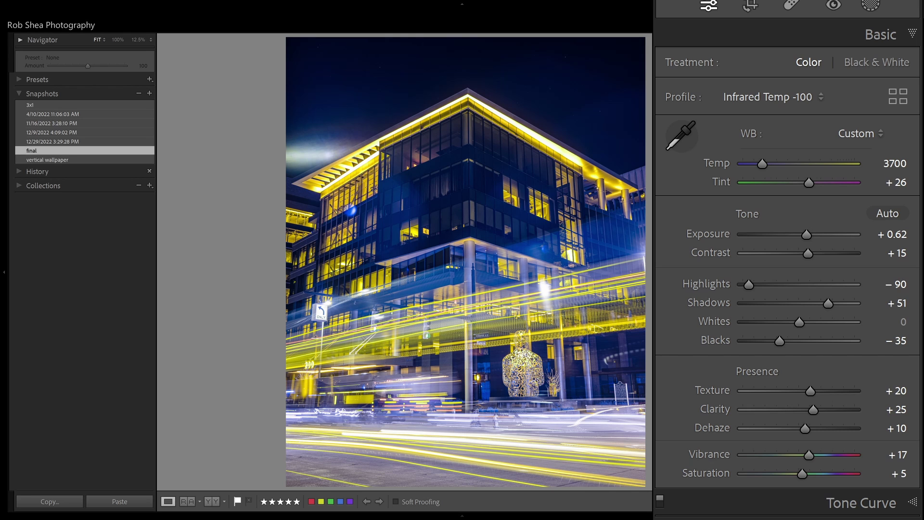
key("ctrl+shift+r")
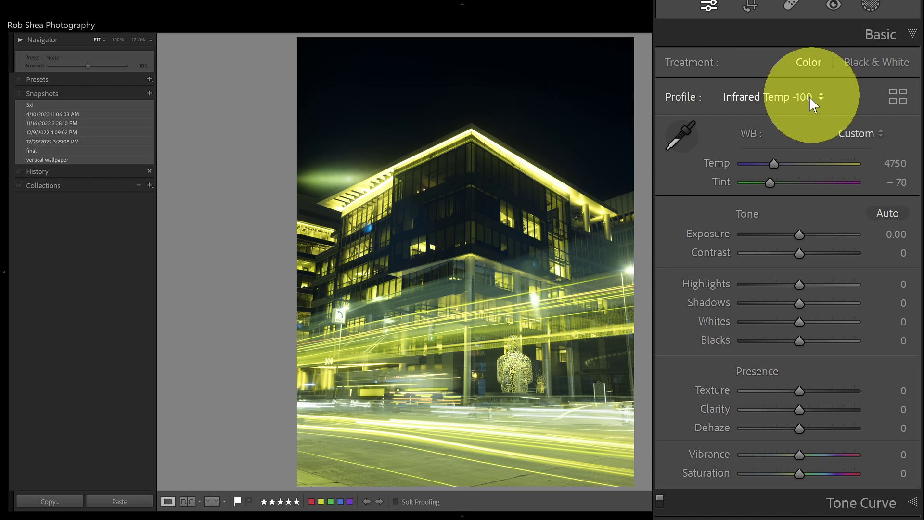
left_click(686, 136)
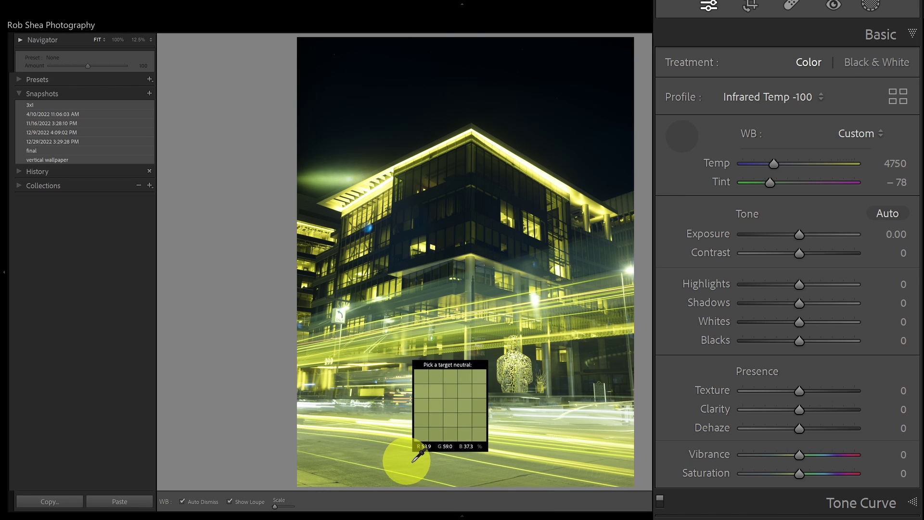
left_click(397, 443)
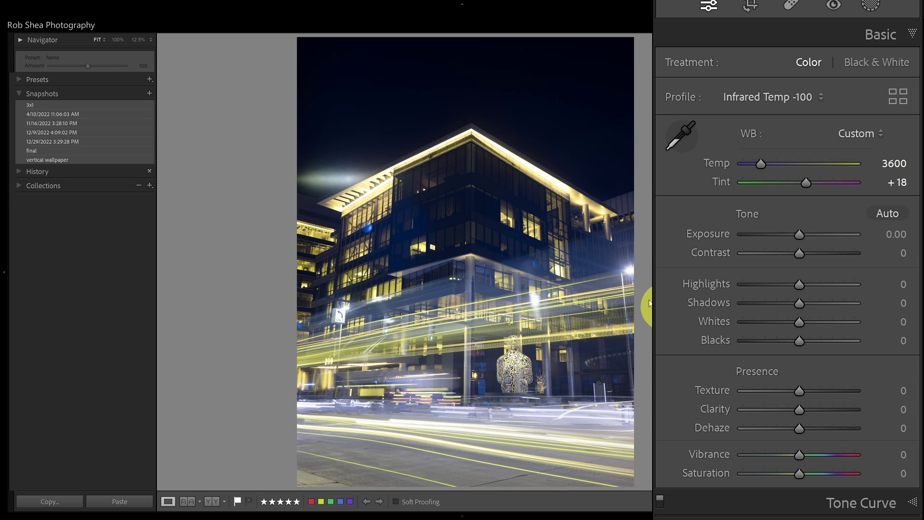
left_click(39, 151)
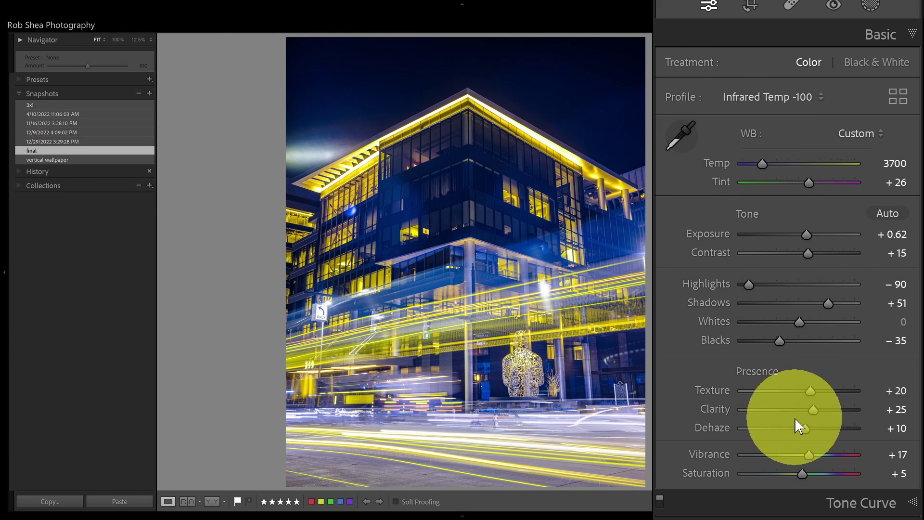
left_click(882, 31)
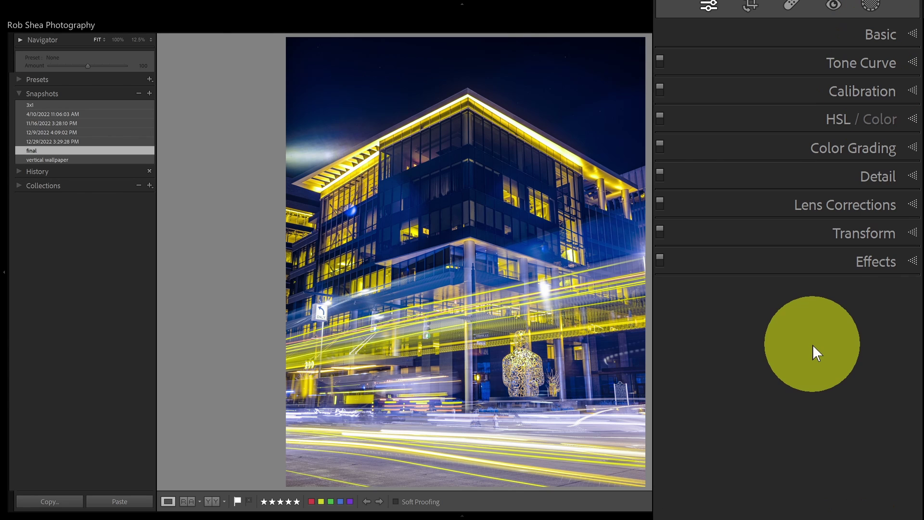
Expand the HSL panel's saturation values, then view its per-colour Luminance sliders.
left_click(832, 122)
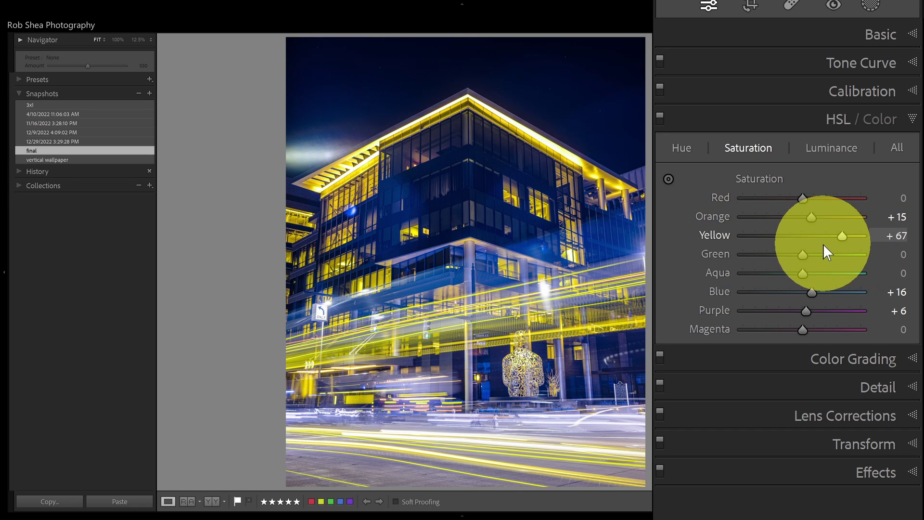
left_click(841, 151)
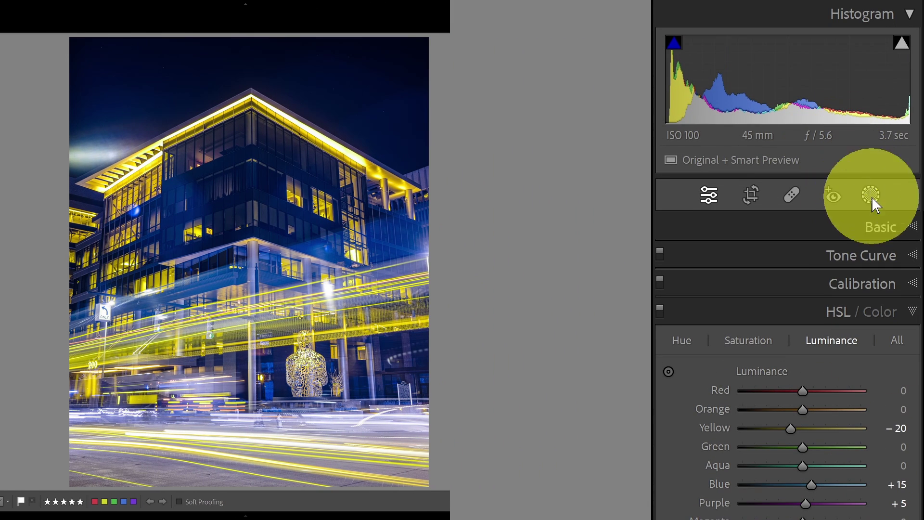
Select the luminance-range Mask 1, show then hide its overlay, and deselect it.
left_click(871, 197)
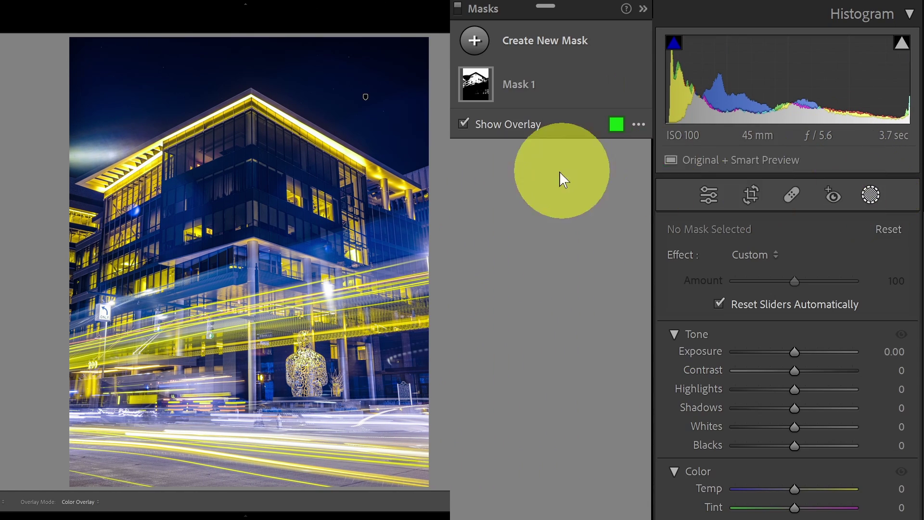
left_click(485, 86)
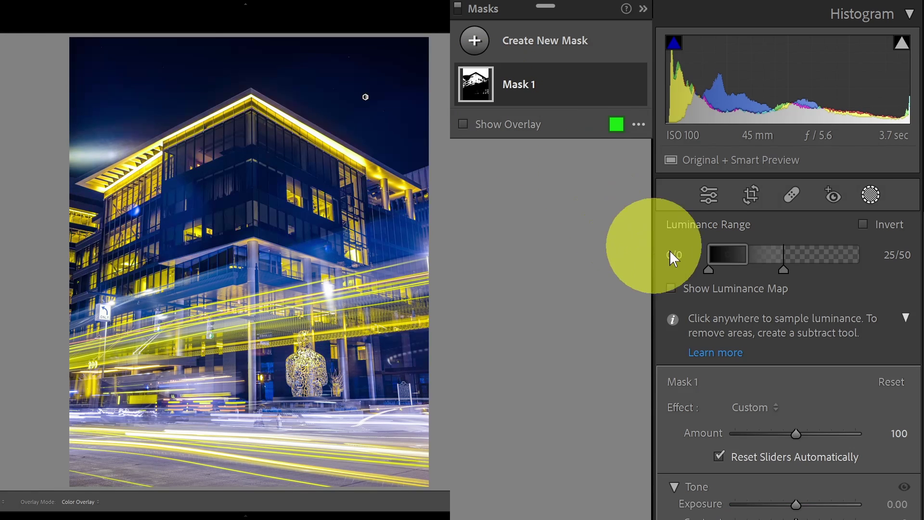
mouse_move(728, 255)
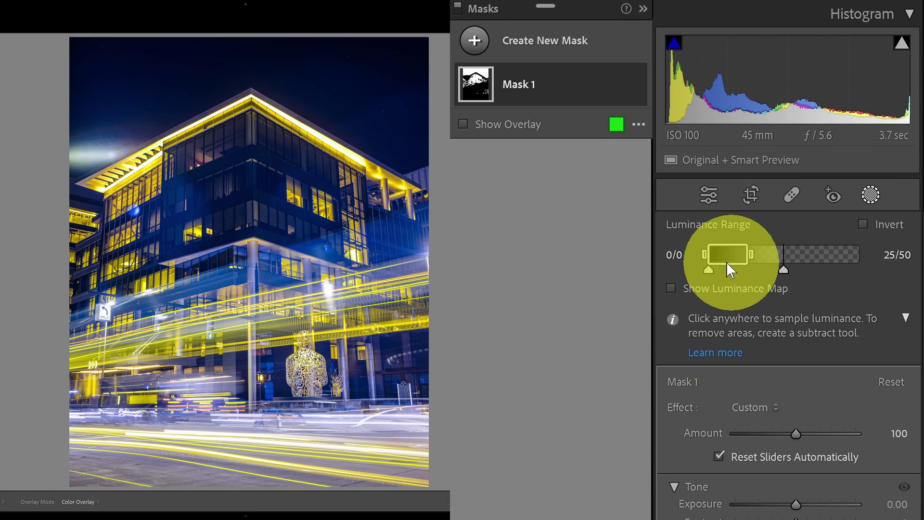
left_click(464, 124)
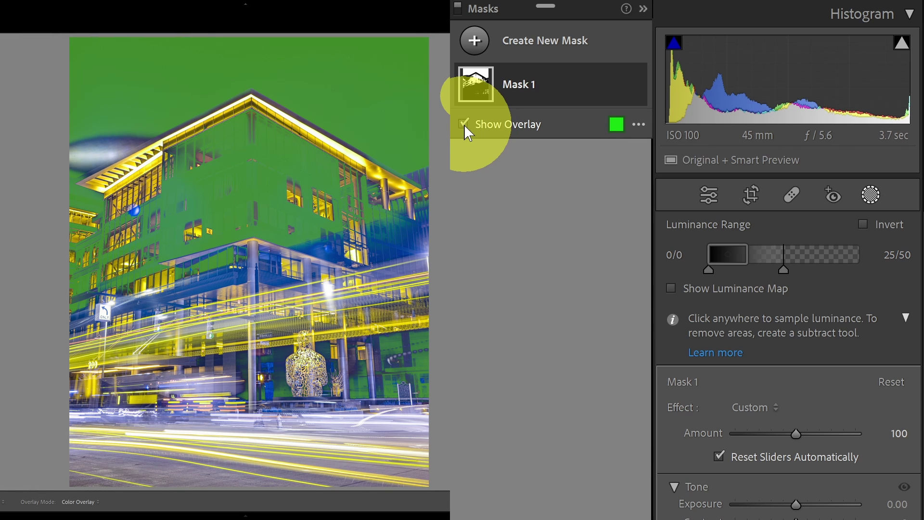
left_click(465, 125)
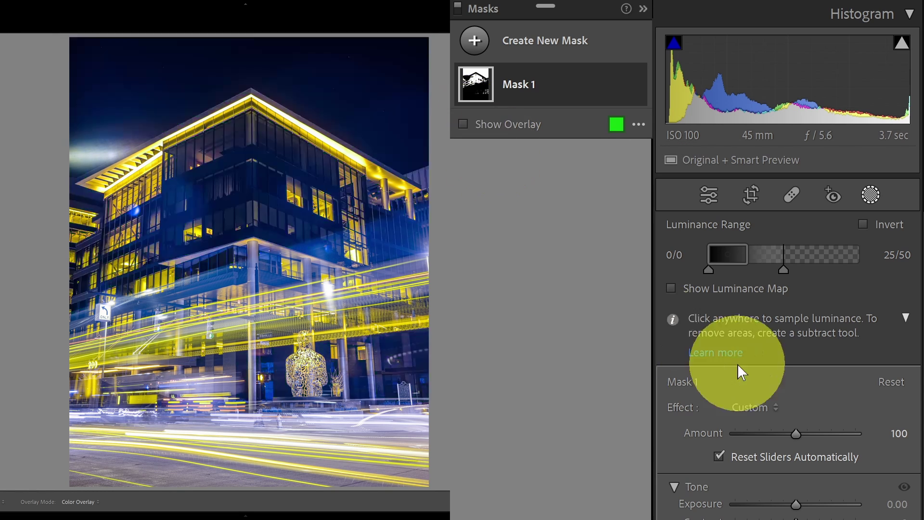
scroll(737, 364, "down", 3)
scroll(837, 433, "down", 5)
scroll(824, 494, "down", 1)
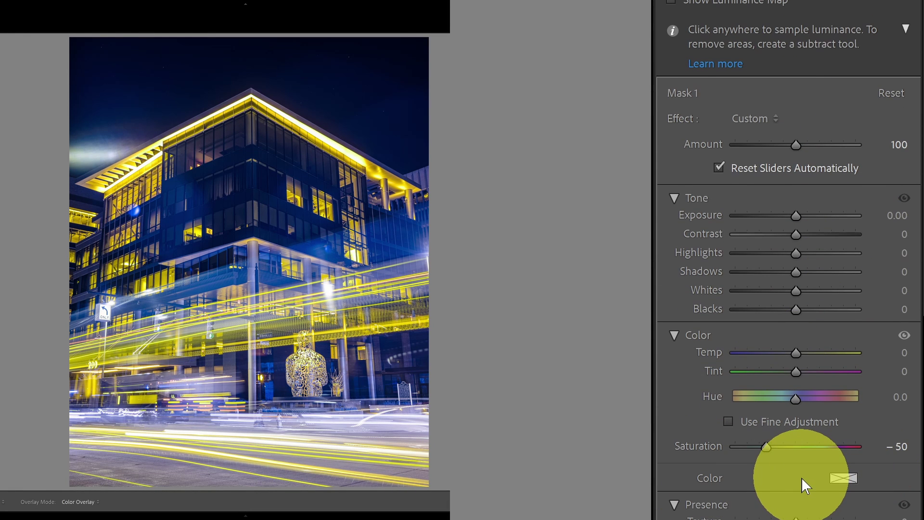
scroll(801, 477, "up", 4)
scroll(801, 478, "up", 3)
scroll(758, 434, "up", 1)
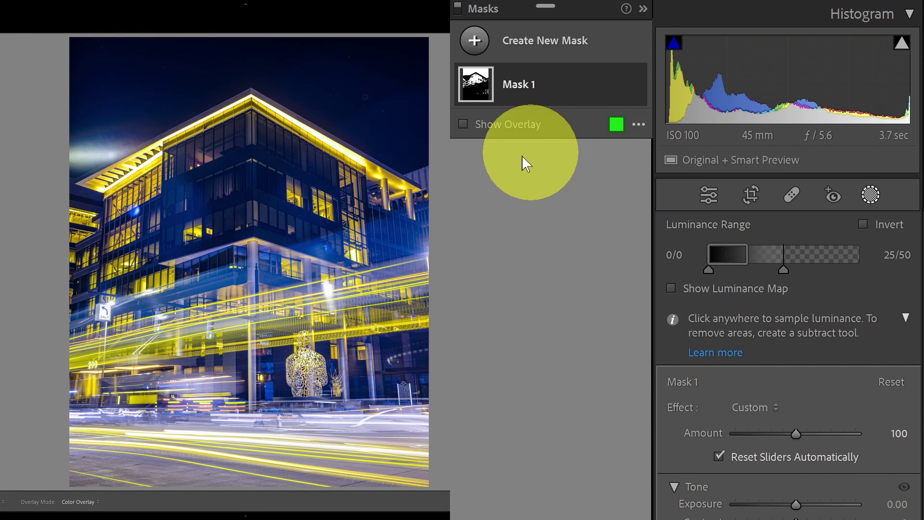
left_click(455, 9)
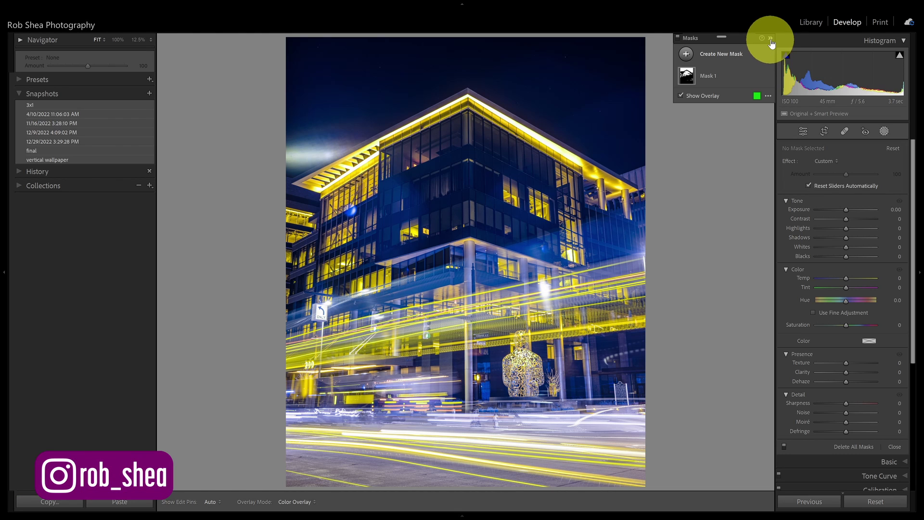
Collapse the Masks panel with the >> icon.
left_click(770, 39)
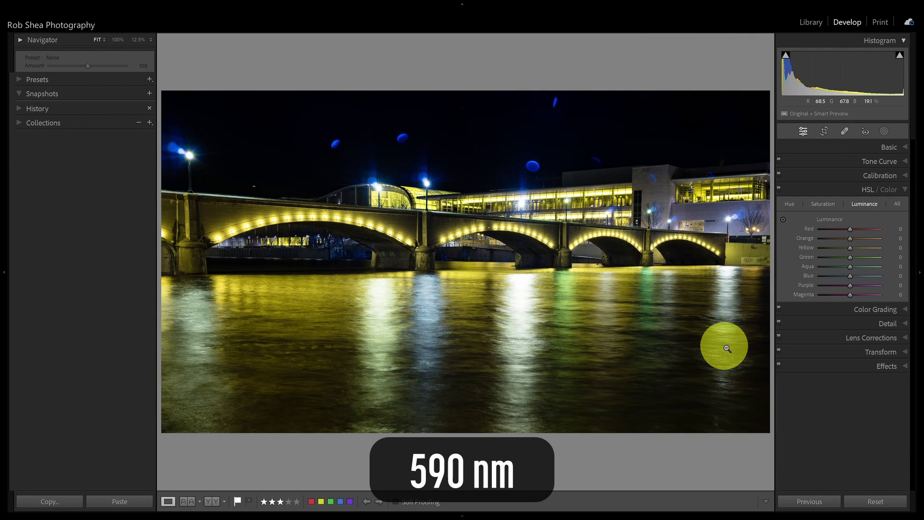
Expand Basic to view the Infrared Temp -100 profile, temperature 3400 and other settings.
left_click(890, 148)
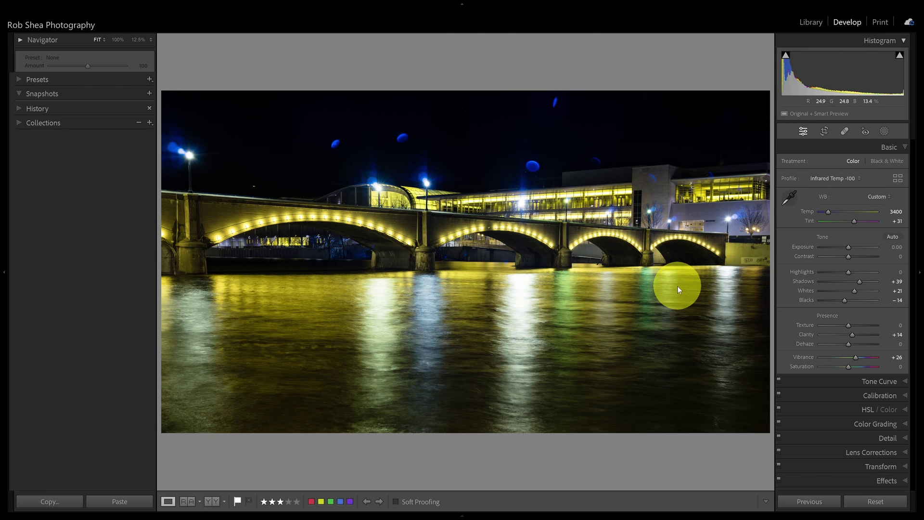
Advance to the palm-tree photo and zoom out to 12.5% in the Navigator.
key("Right")
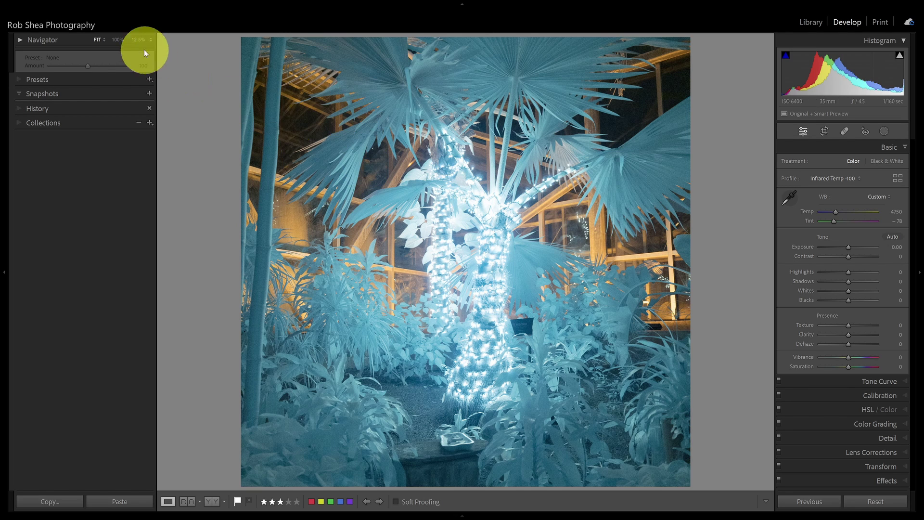
left_click(22, 41)
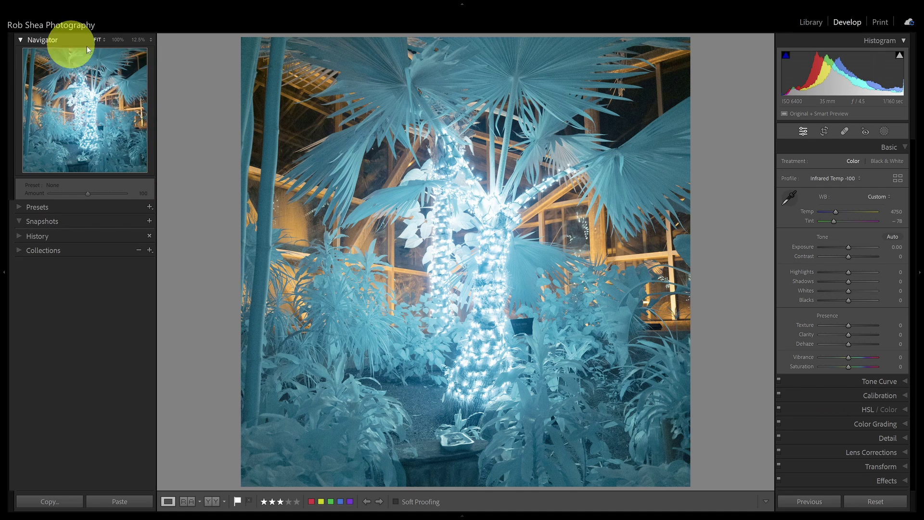
left_click(139, 41)
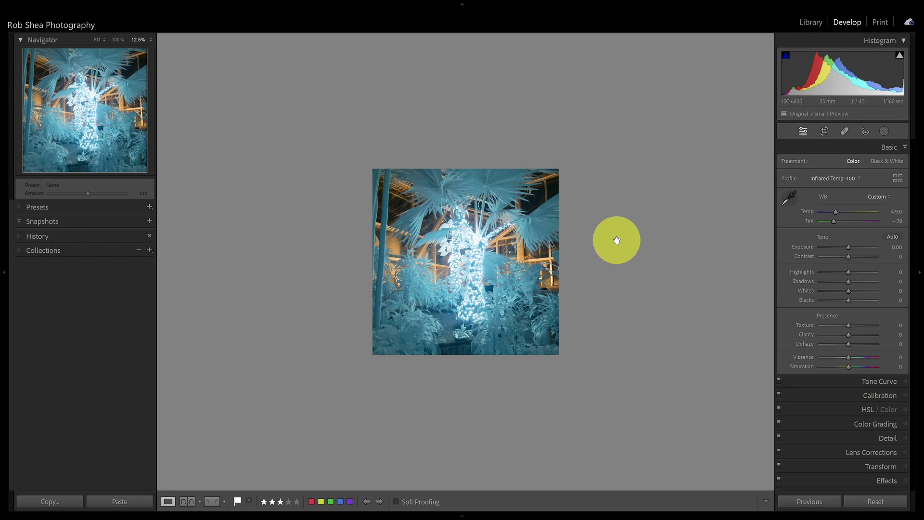
Draw a linear gradient mask just beyond the palm photo's right edge, then fit the view.
left_click(883, 132)
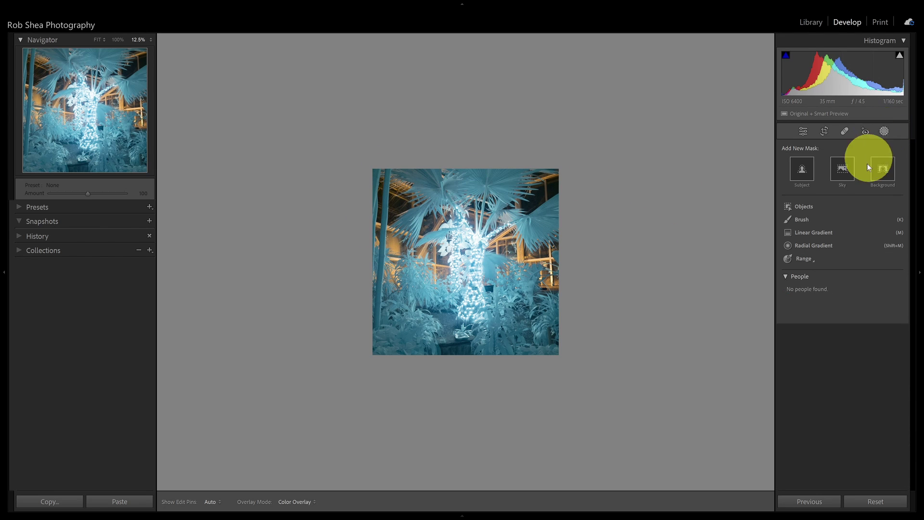
left_click(822, 232)
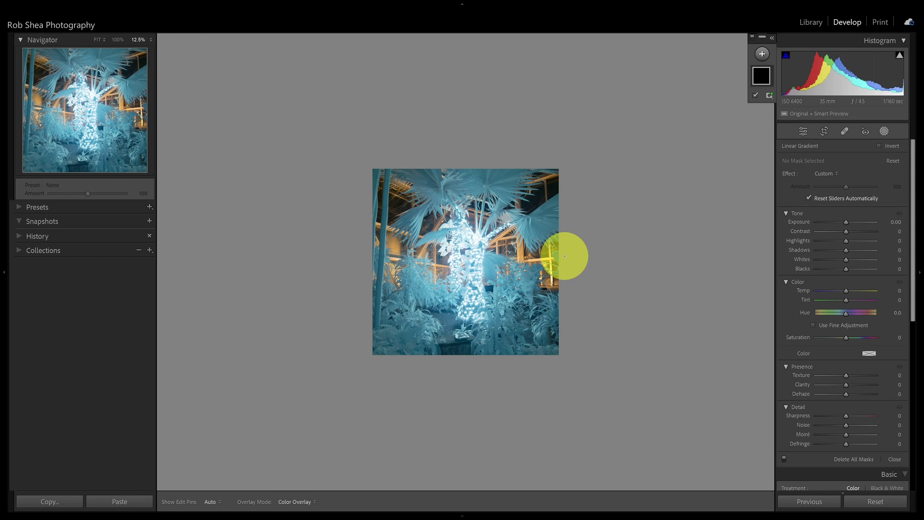
left_click_drag(563, 256, 584, 256)
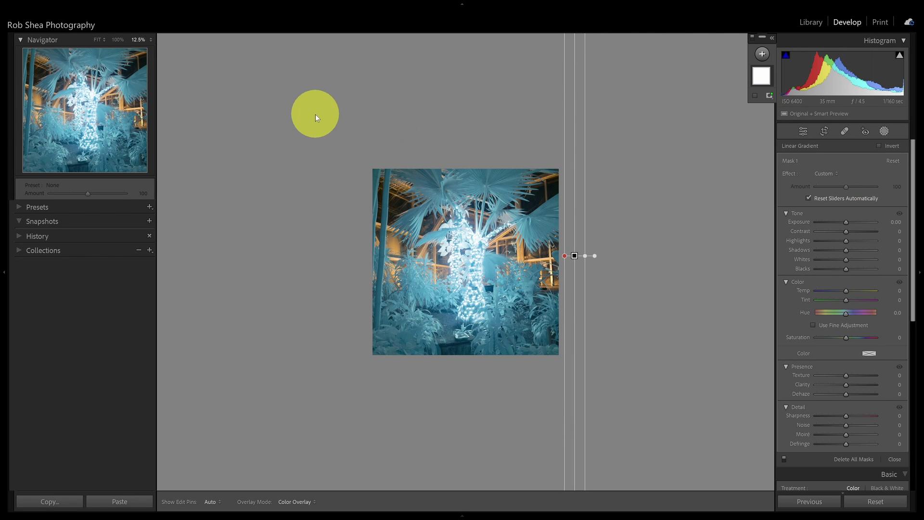
left_click(97, 39)
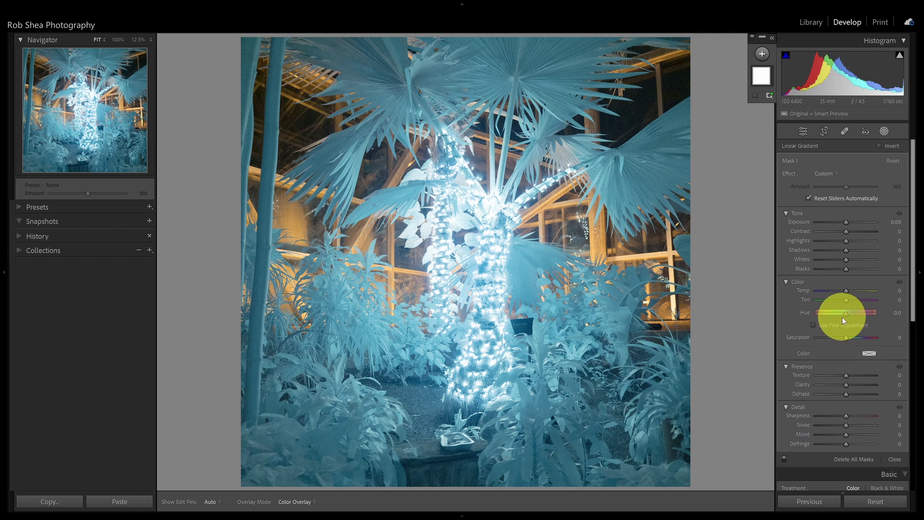
Sweep the palm-tree mask's hue up to its maximum of 180, turning the foliage orange.
left_click_drag(847, 313, 803, 325)
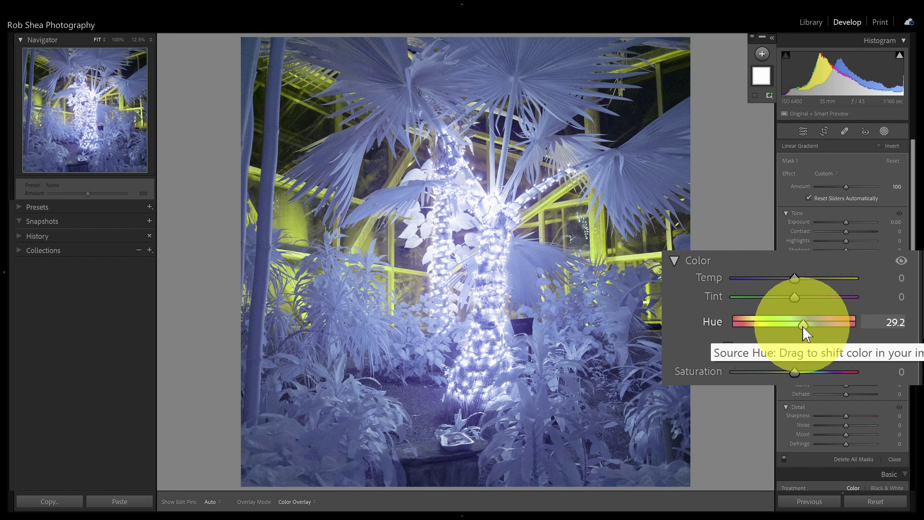
left_click_drag(802, 326, 812, 323)
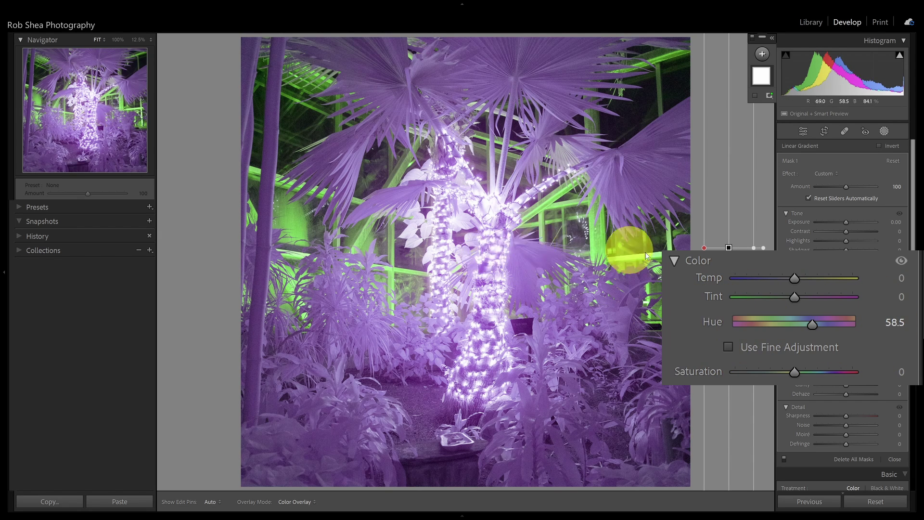
left_click_drag(812, 326, 822, 322)
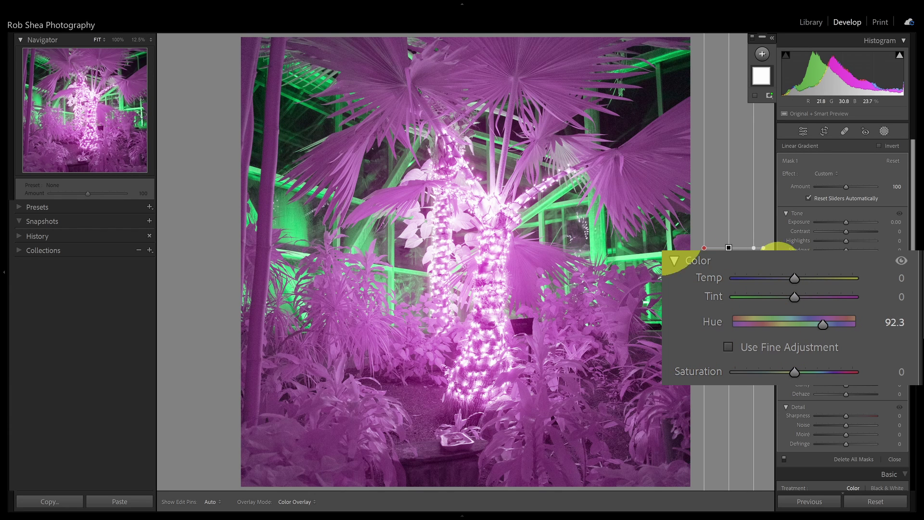
left_click_drag(823, 325, 841, 326)
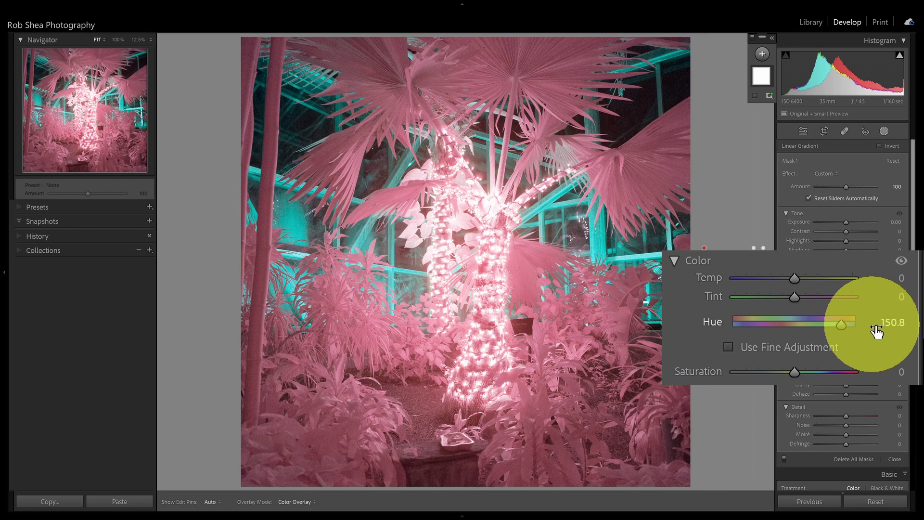
left_click_drag(841, 325, 871, 329)
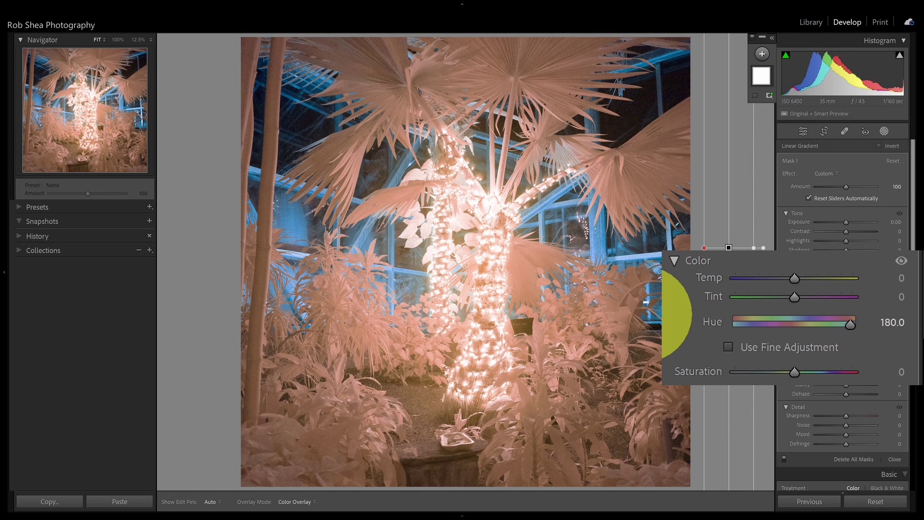
Swing the mask hue down to -180, then fine-tune it to -163.1.
left_click(850, 319)
left_click_drag(851, 320, 746, 334)
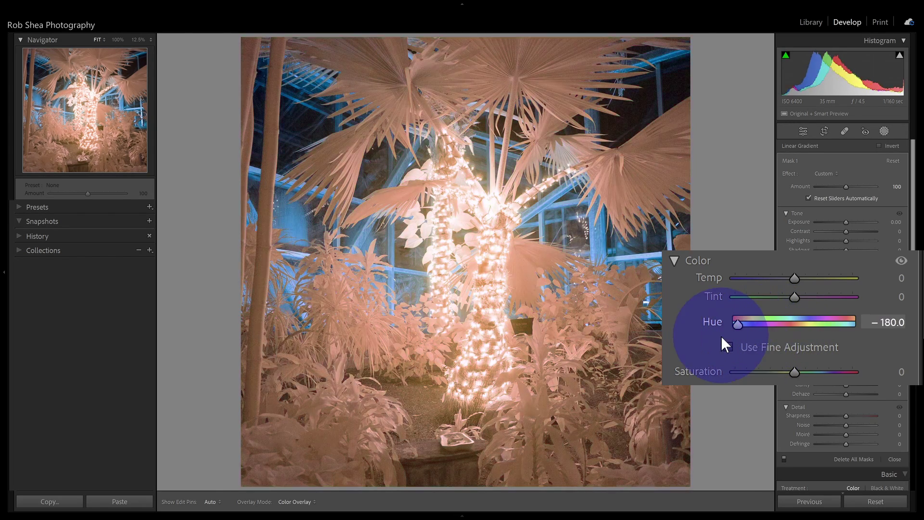
left_click_drag(722, 337, 729, 340)
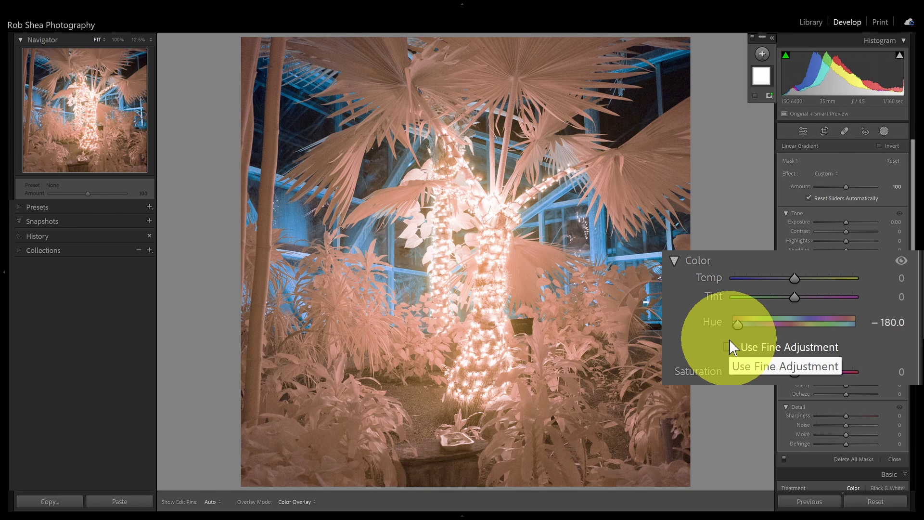
mouse_move(737, 326)
left_mouse_down()
mouse_move(859, 338)
mouse_move(809, 341)
left_mouse_up()
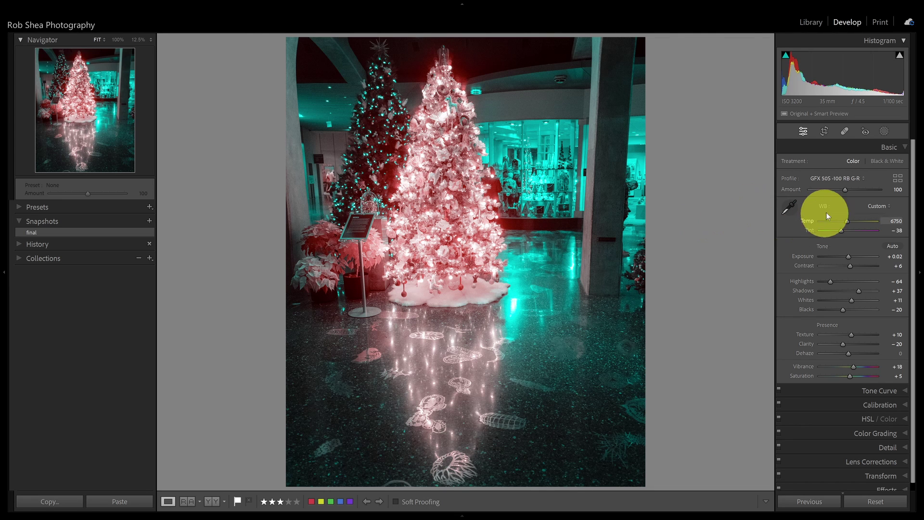
Apply the Infrared Temp -100 profile to the Christmas tree photo.
left_click(862, 178)
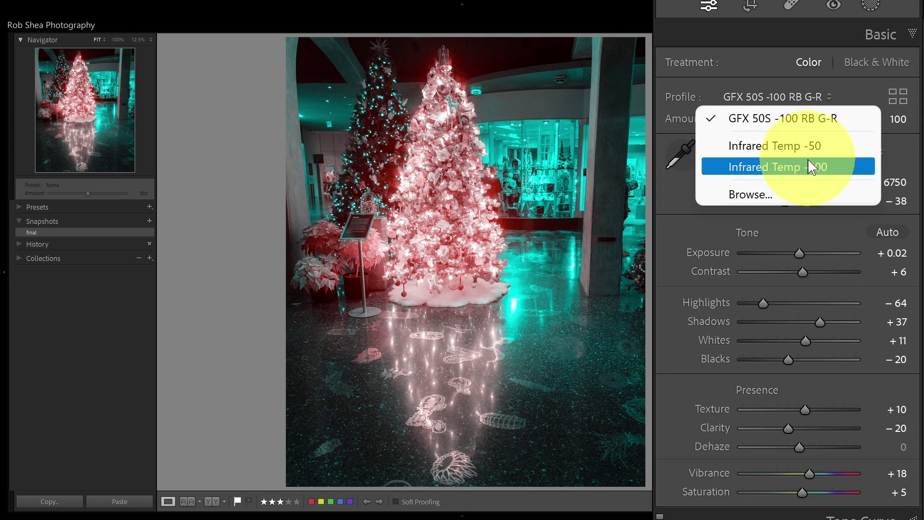
left_click(813, 195)
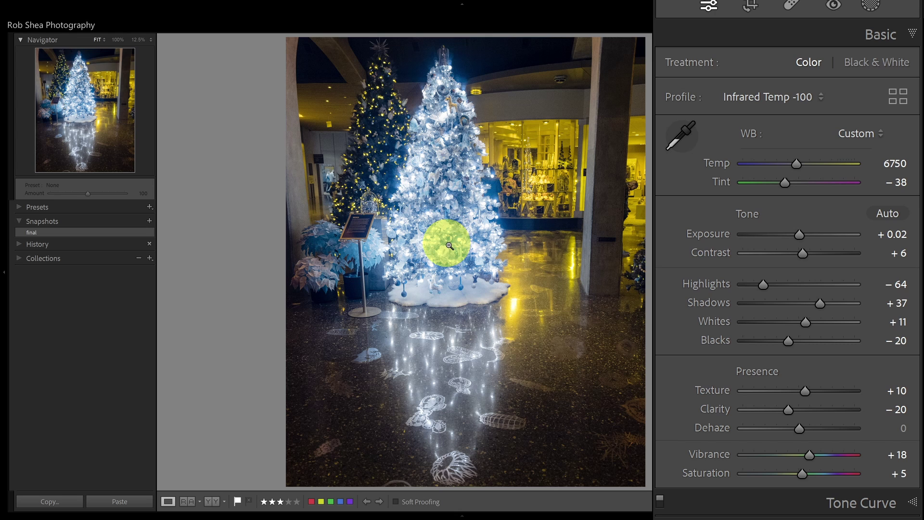
Apply the GFX 50S -100 RB G-R profile from the Profile Browser's IR Color Swap group.
left_click(894, 96)
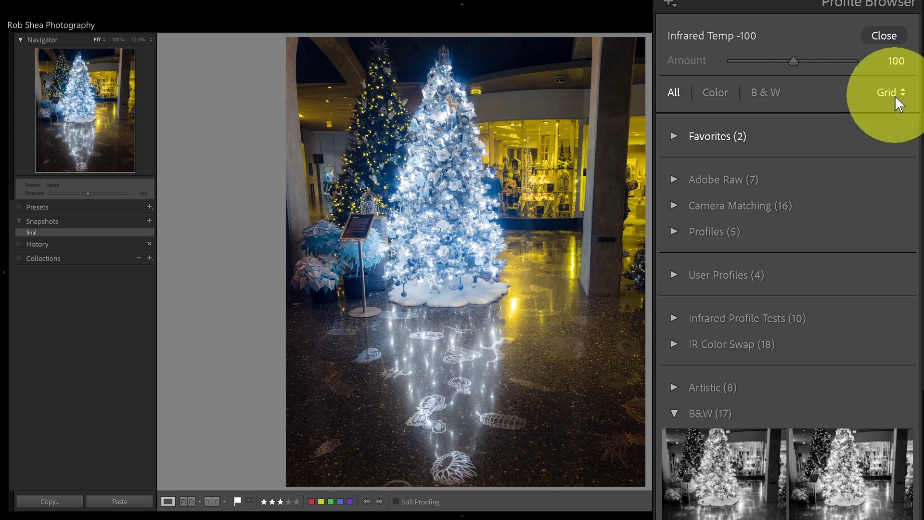
left_click(698, 413)
left_click(742, 344)
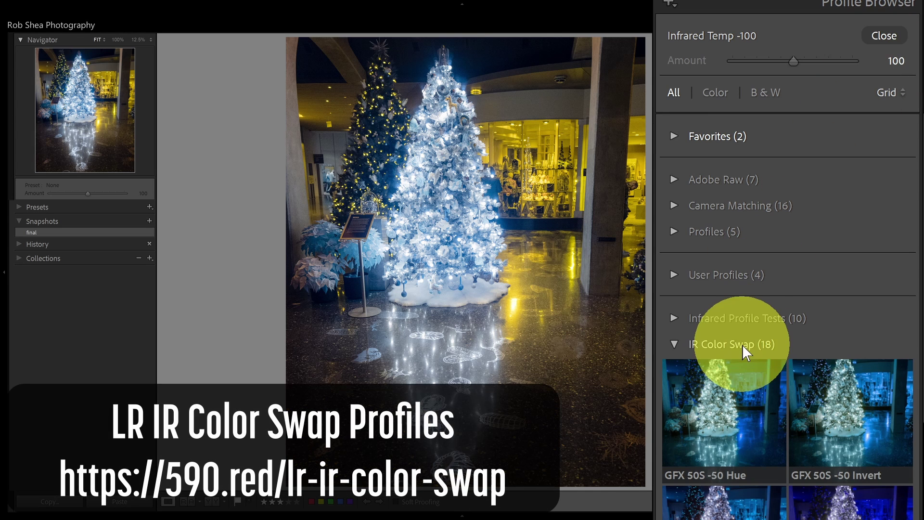
scroll(902, 217, "down", 3)
scroll(906, 326, "down", 4)
scroll(913, 419, "down", 4)
scroll(912, 430, "down", 2)
scroll(907, 320, "down", 3)
scroll(916, 285, "down", 1)
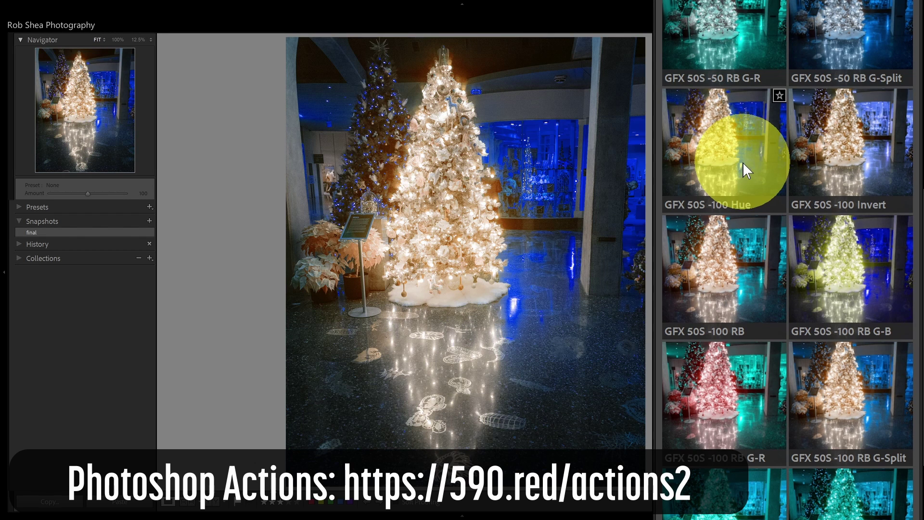
mouse_move(850, 403)
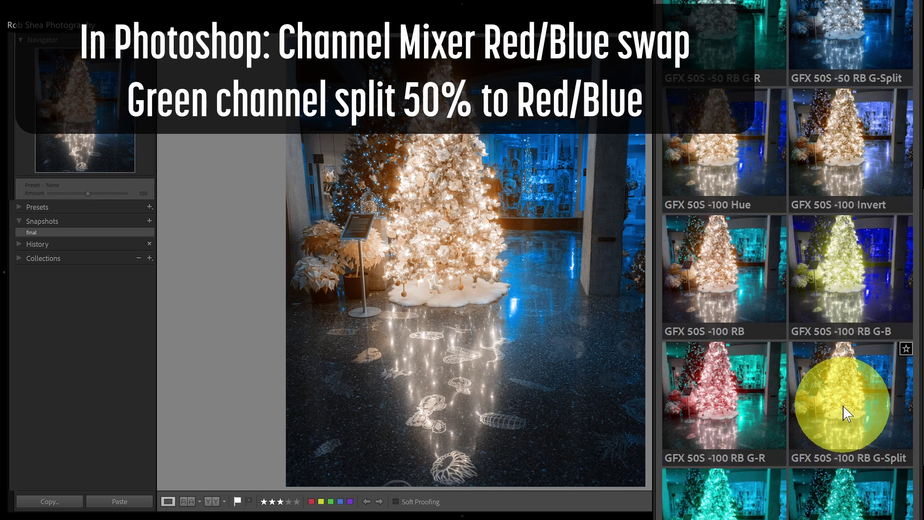
left_click(742, 410)
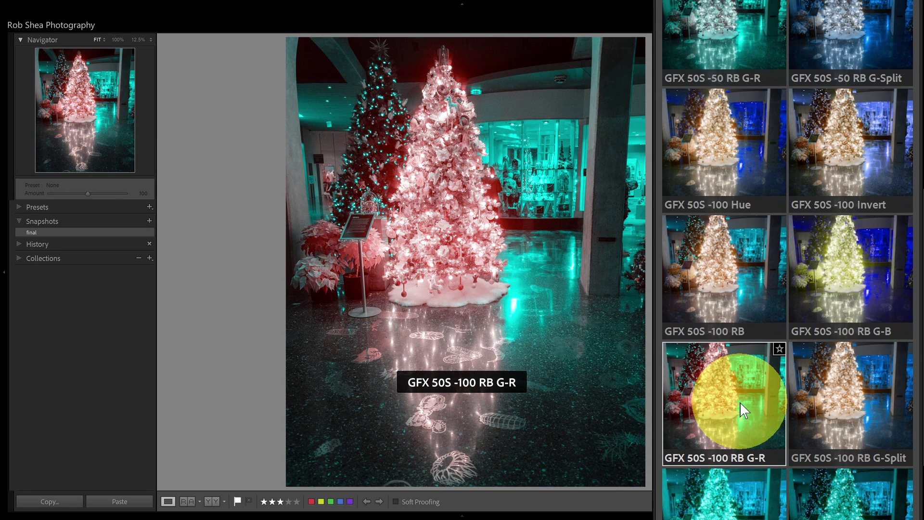
left_click(892, 134)
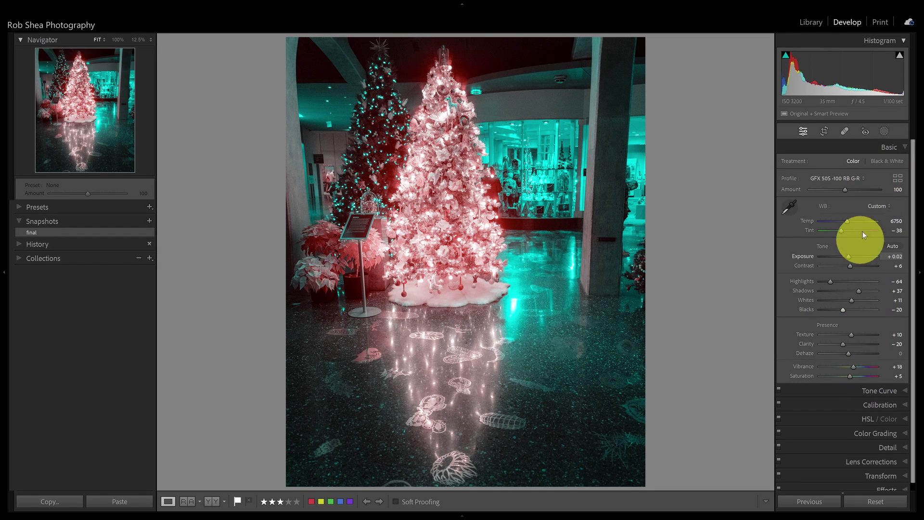
Briefly view the Tone Curve settings, then advance to the miniature building infrared photo.
left_click(878, 390)
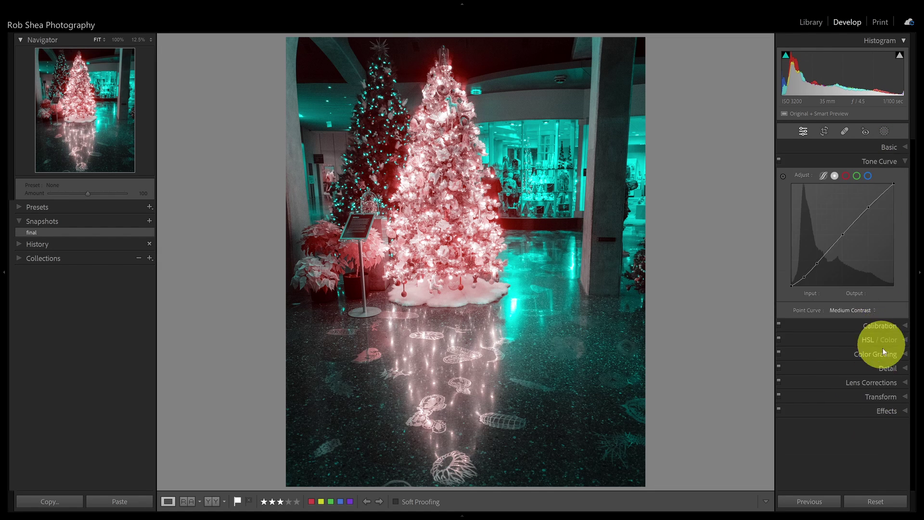
left_click(881, 161)
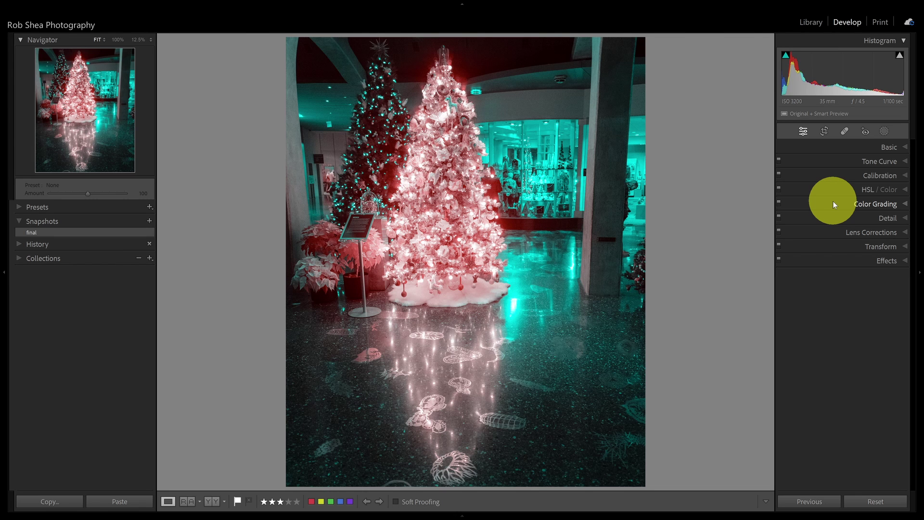
key("Right")
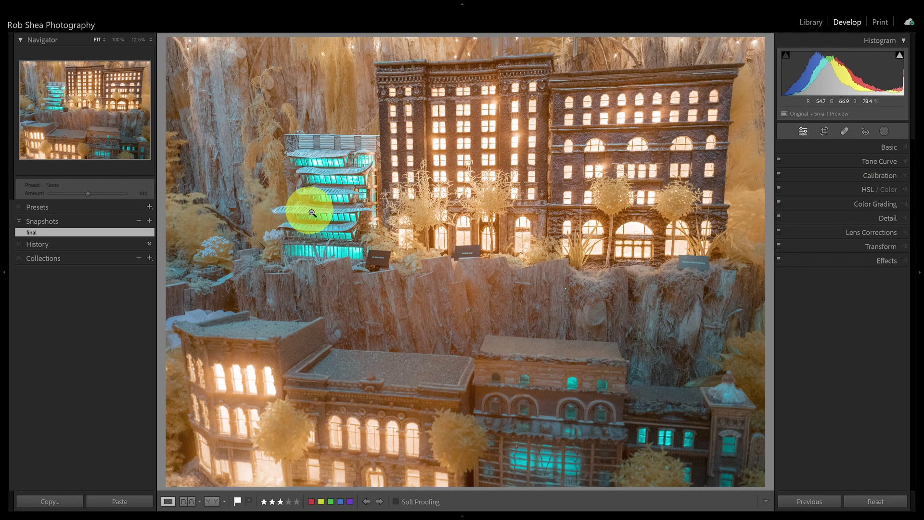
Apply the Infrared Temp -100 profile to the miniature buildings photo.
left_click(870, 147)
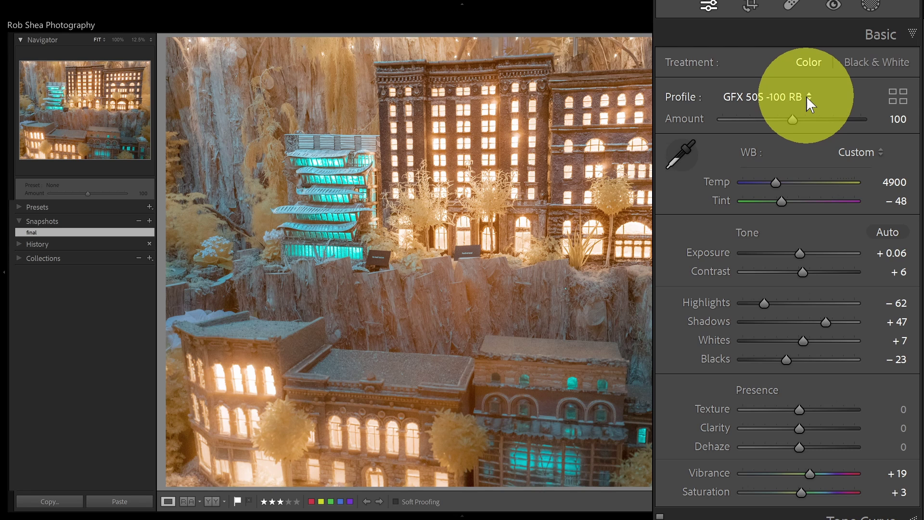
left_click(806, 96)
left_click(797, 168)
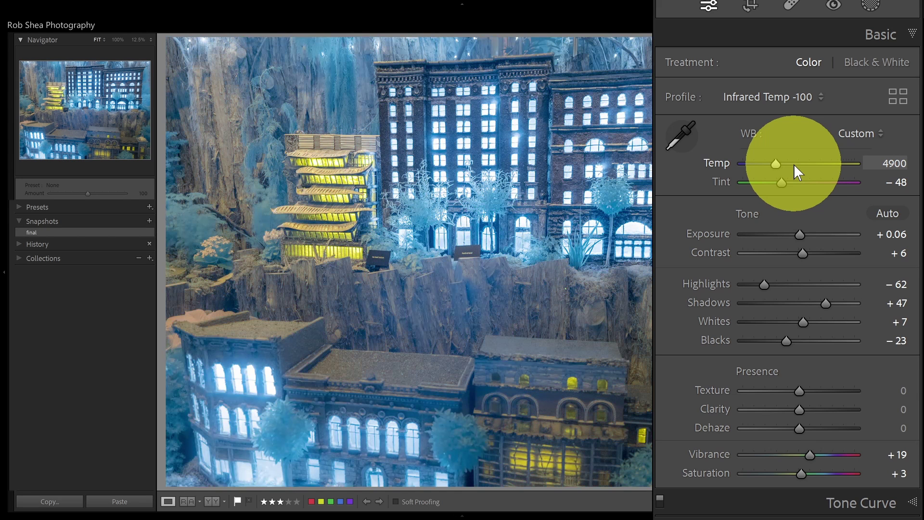
Replace it with the GFX 50S -100 RB profile from the Profile Browser.
left_click(896, 95)
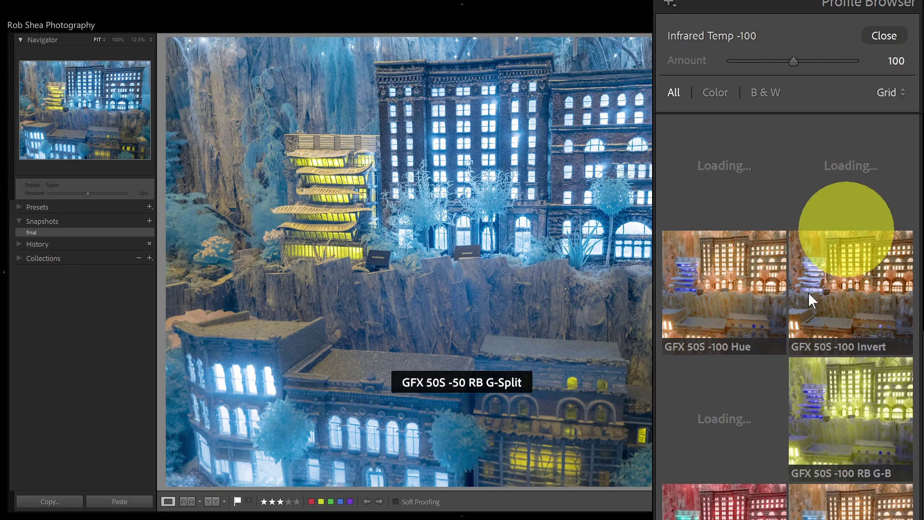
left_click(736, 410)
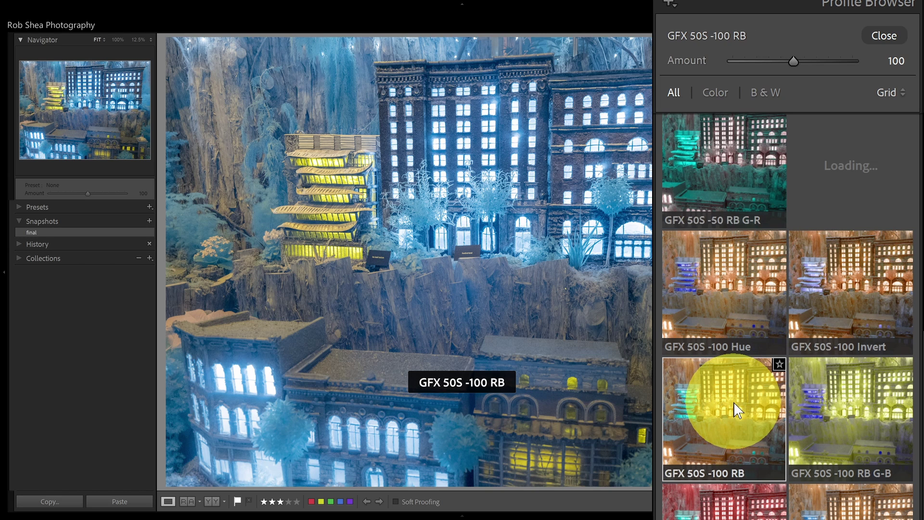
left_click(883, 35)
scroll(890, 119, "up", 2)
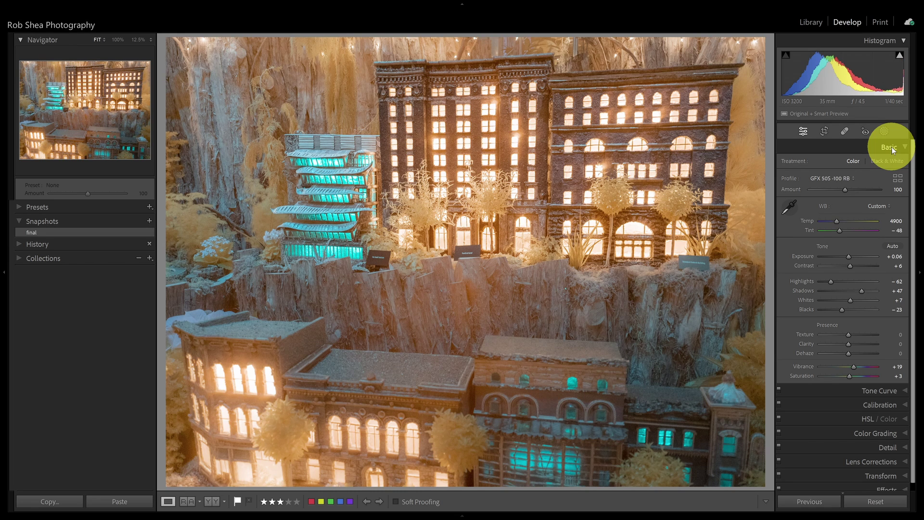
Advance to the greenhouse photo and check its GFX 50S -100 RB G-R profile.
key("Right")
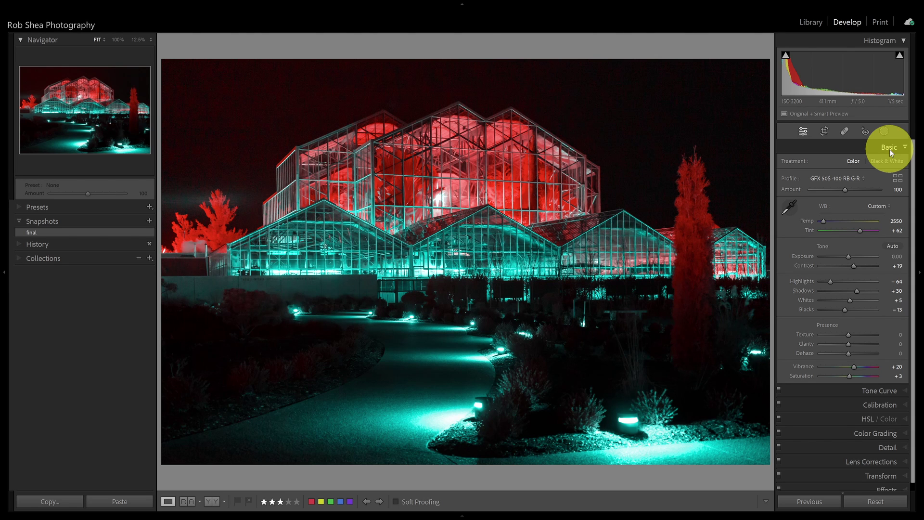
left_click(898, 178)
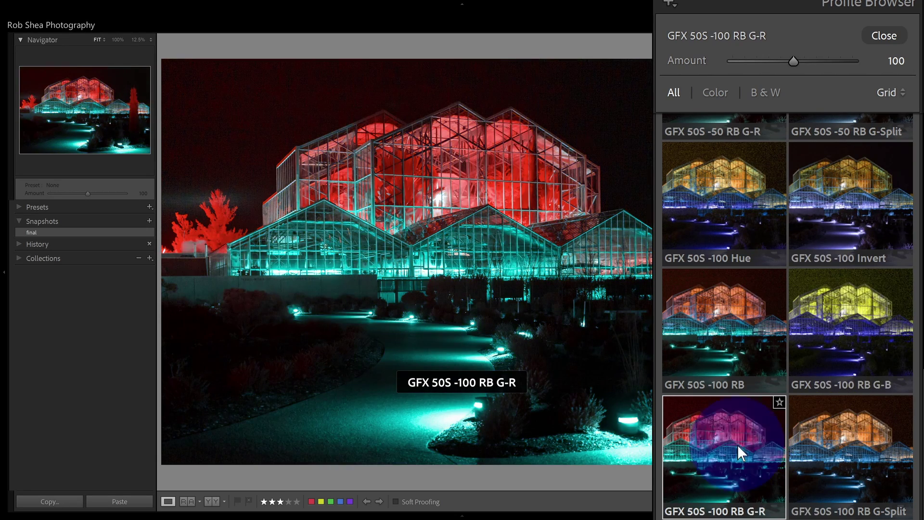
left_click(881, 39)
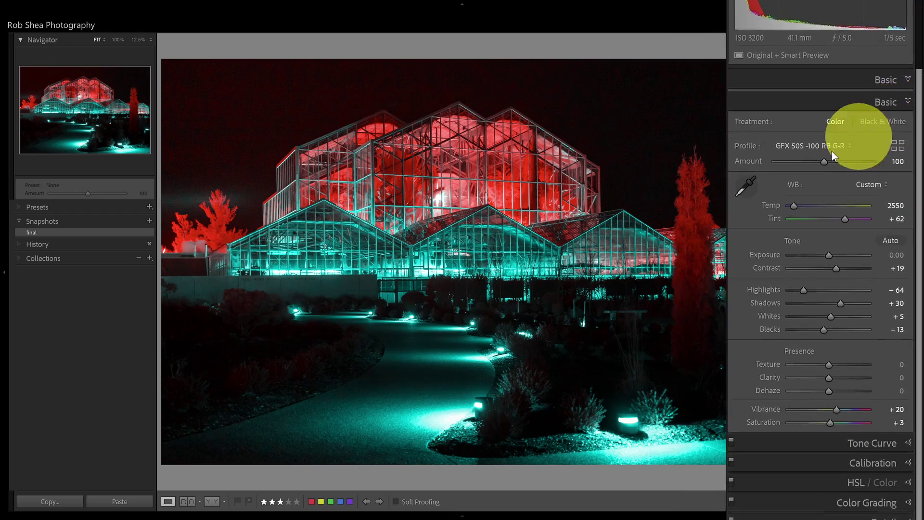